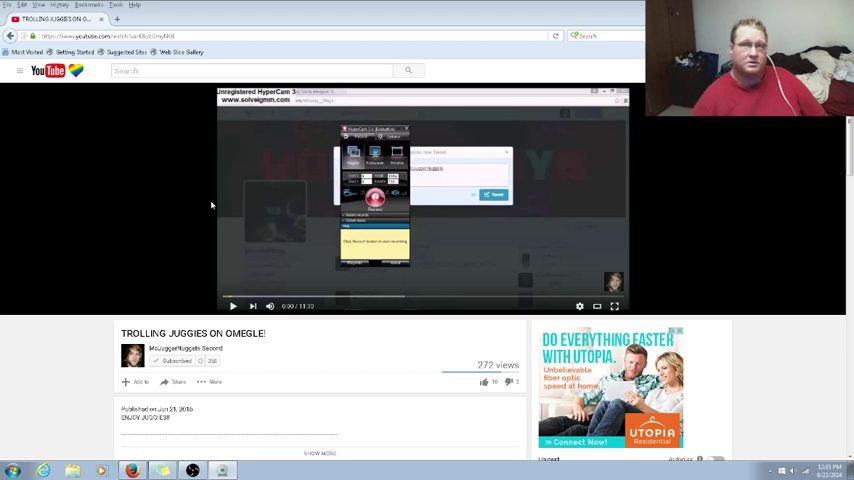
- Start the Omegle trolling video and close the banner ad covering it
{"action": "left_click", "coordinate": [233, 307]}
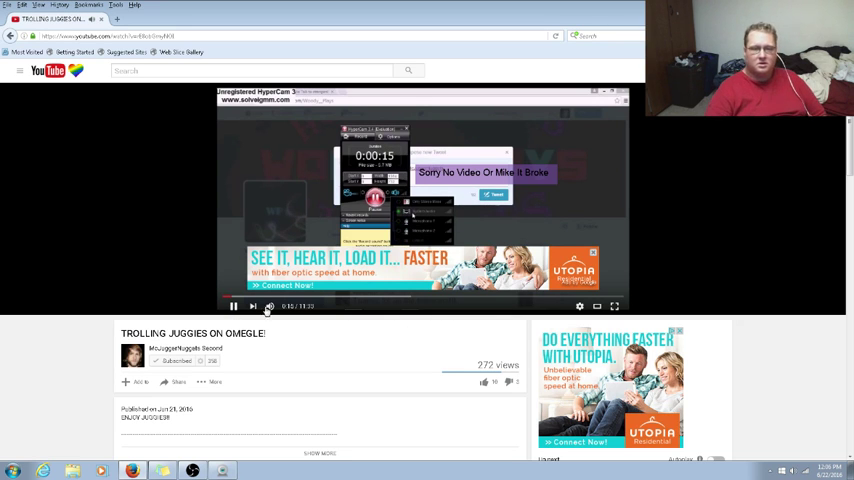
{"action": "left_click", "coordinate": [593, 257]}
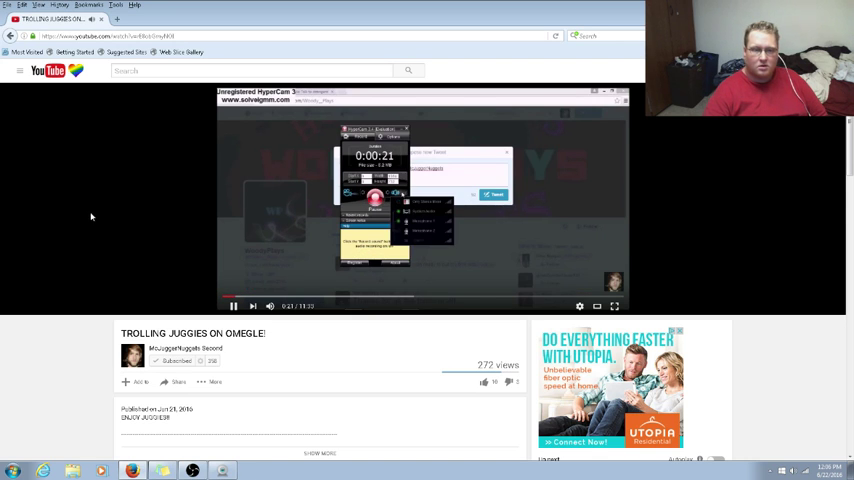